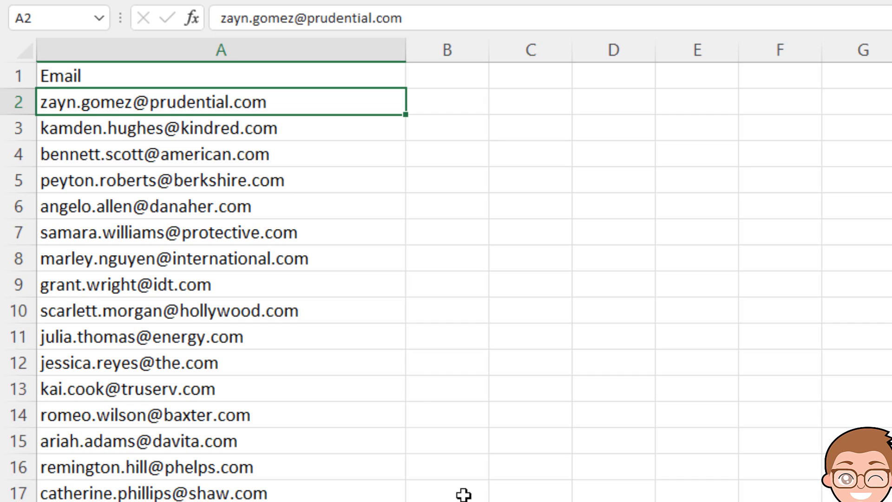
click(472, 106)
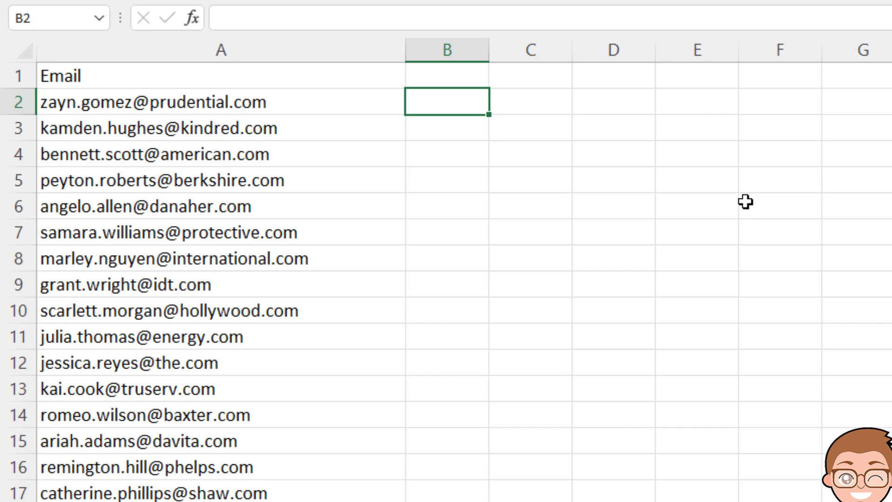
text(Zayn)
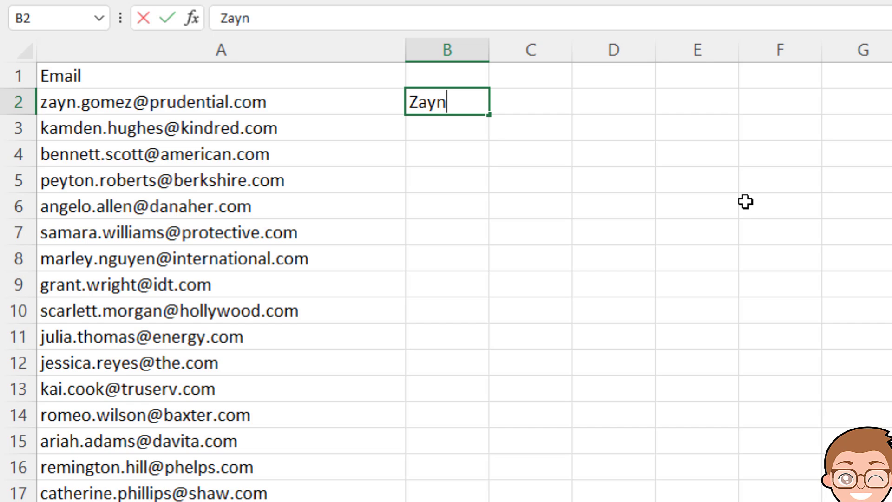
key(Return)
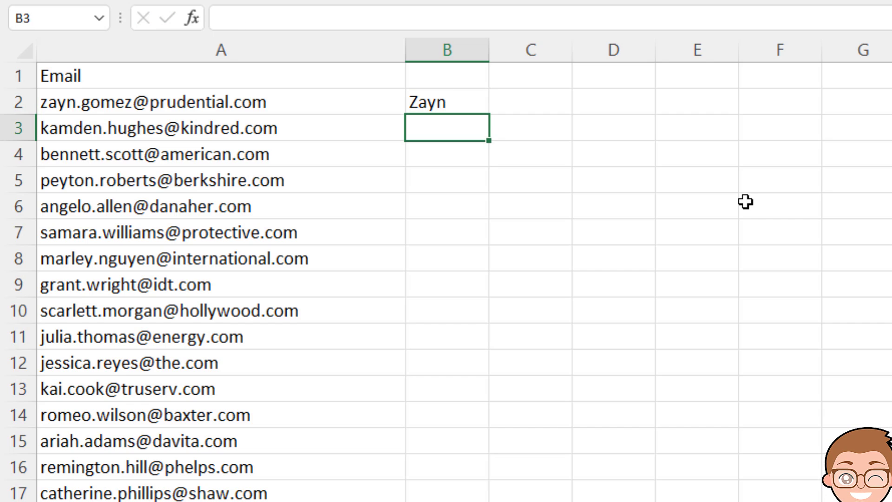
text(K)
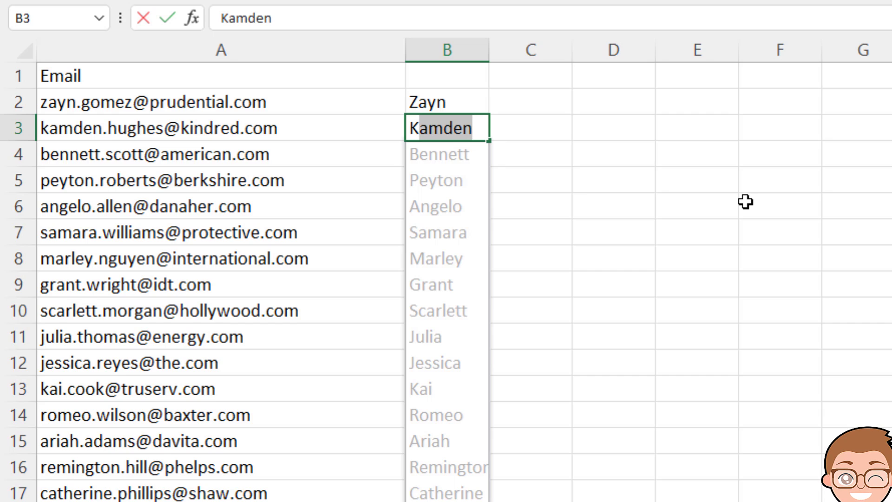
key(Return)
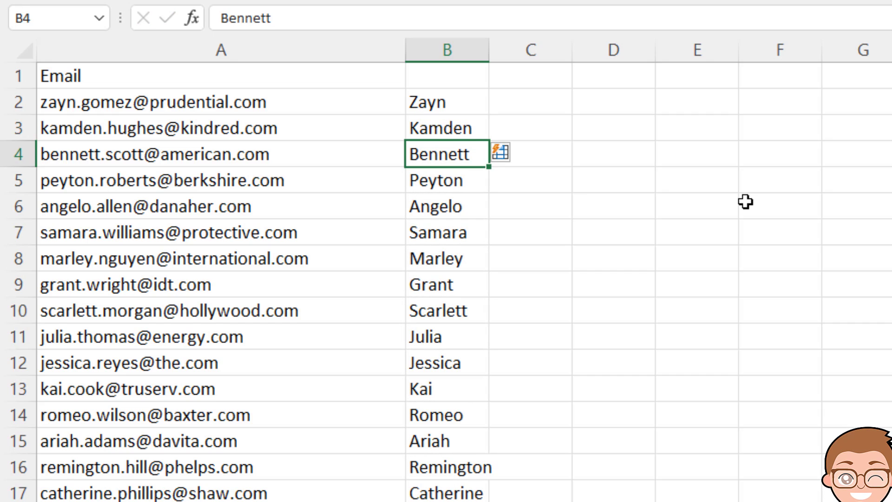
click(536, 101)
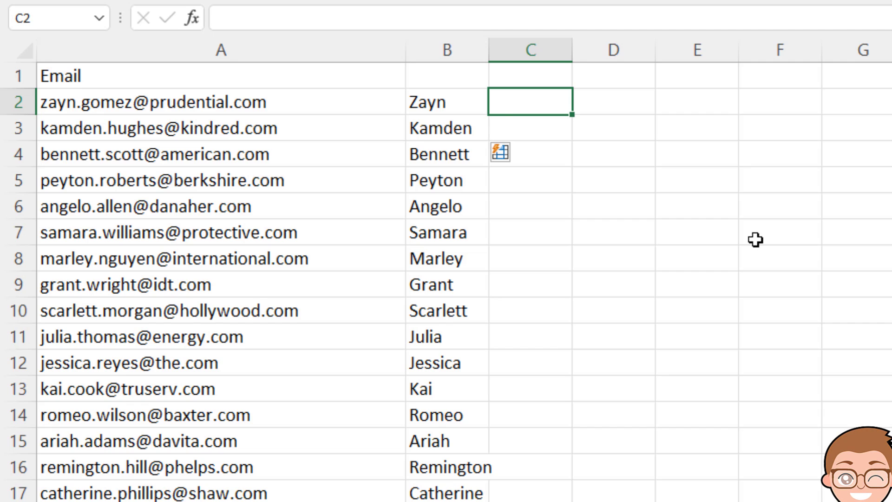
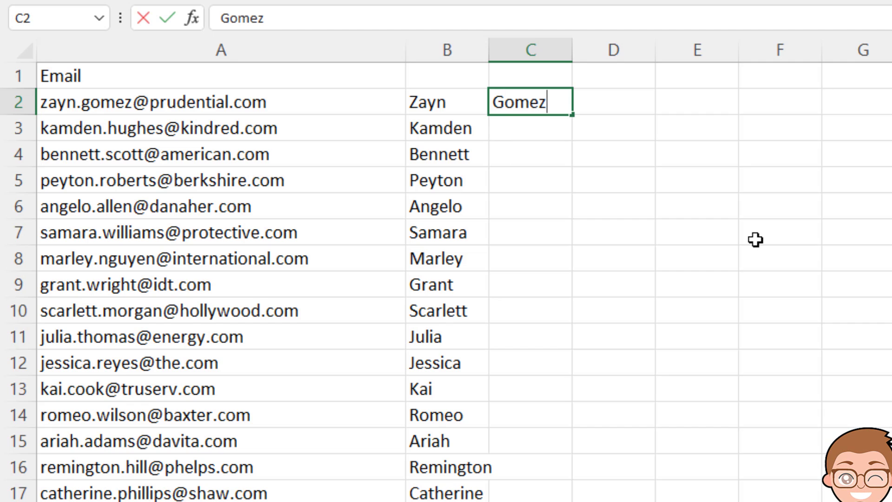
key(Return)
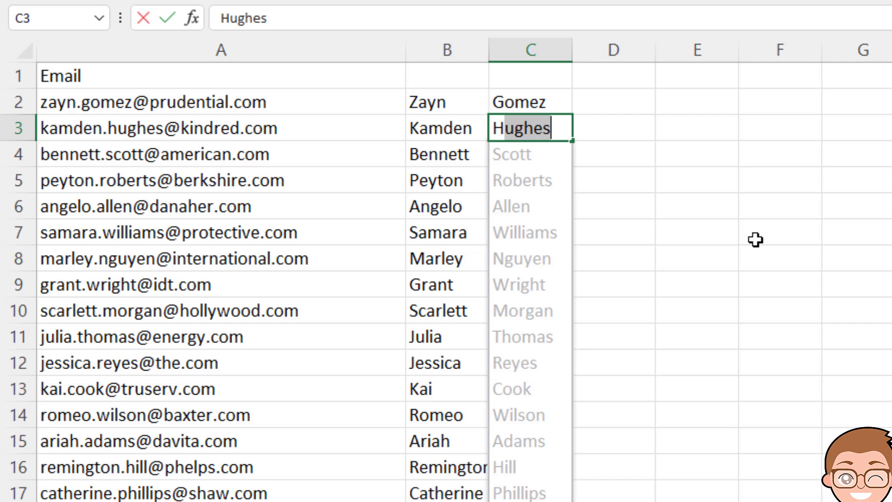
key(Return)
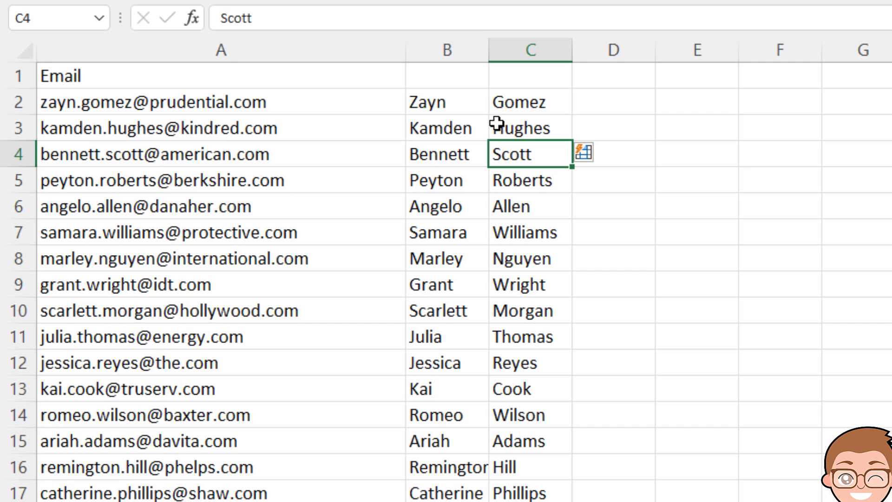
Step: Delete the email column A so names shift to columns A and B
right_click(280, 44)
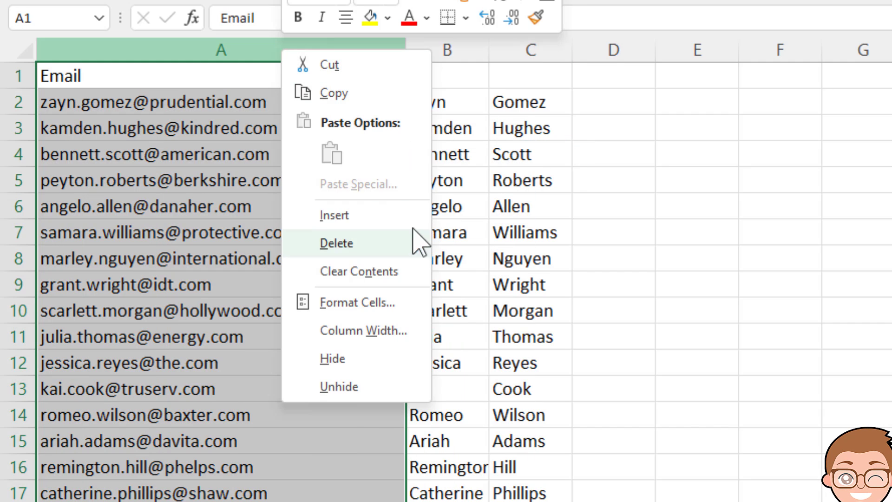
click(374, 251)
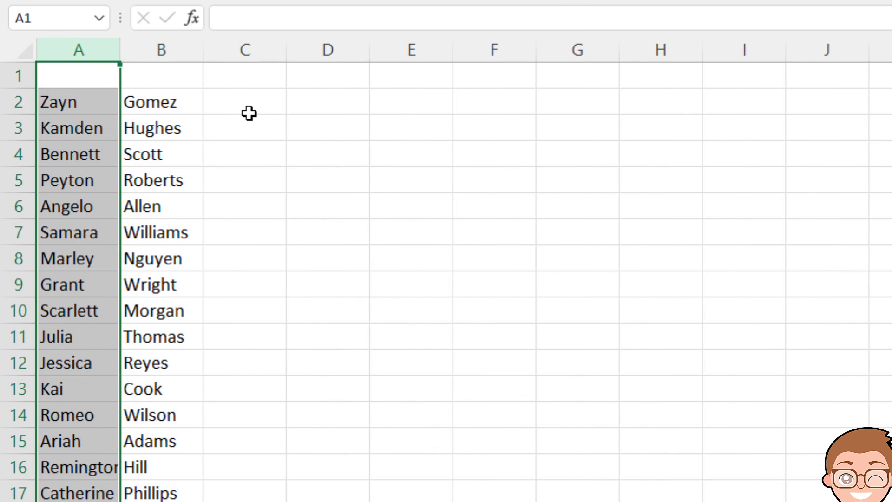
click(232, 104)
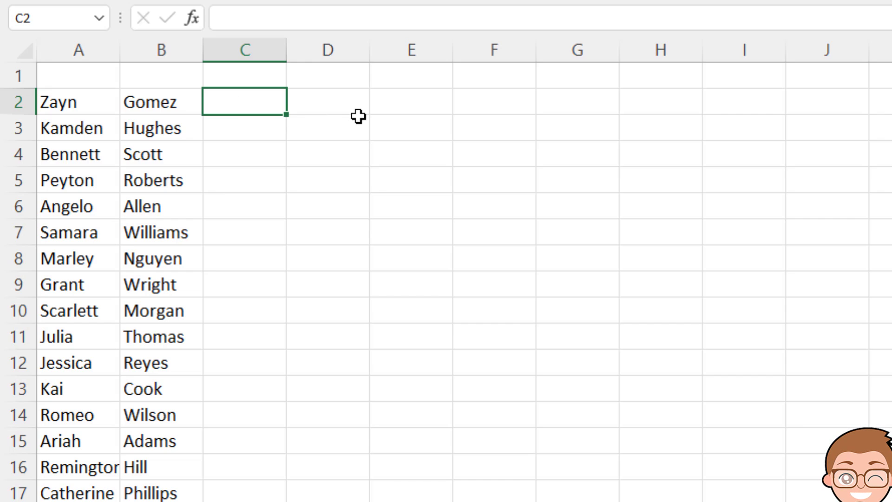
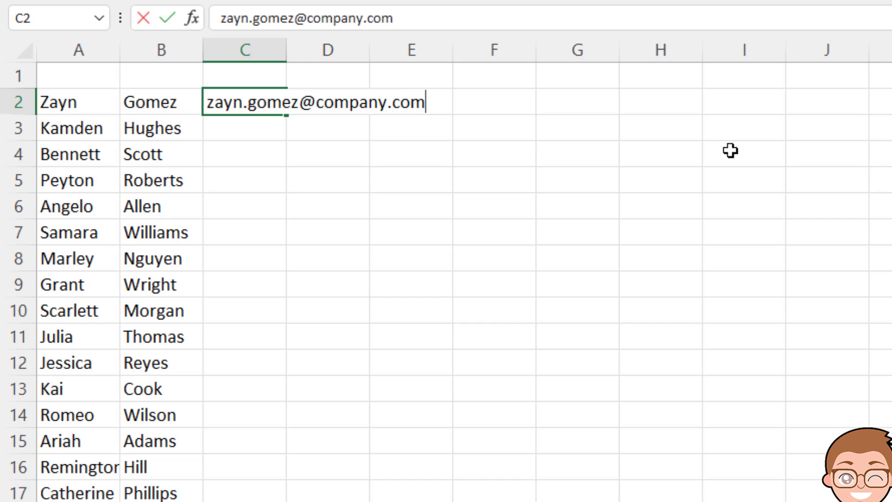
key(Return)
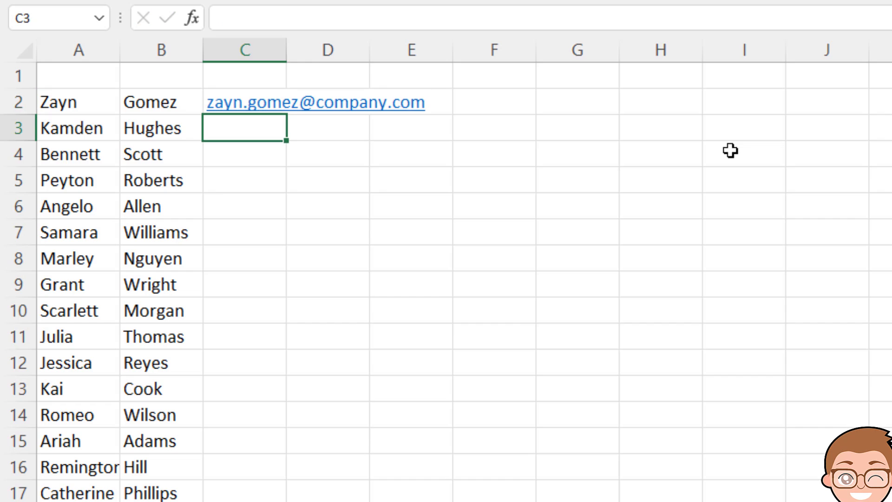
text(k)
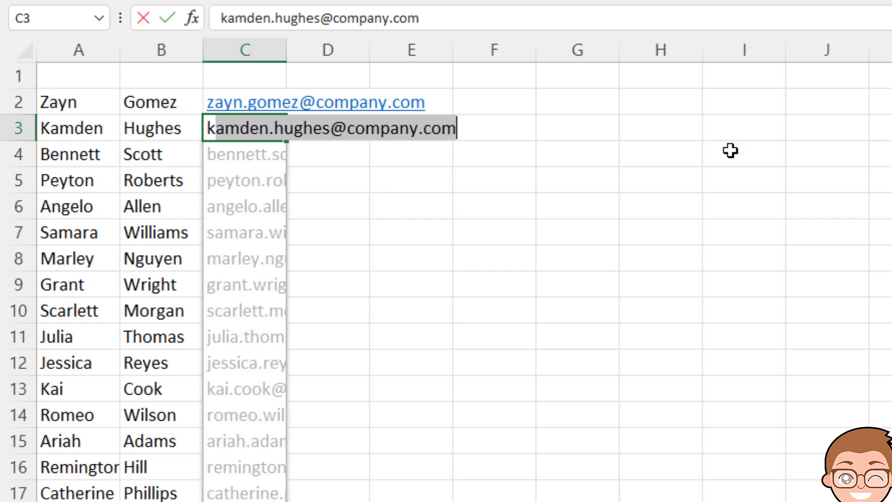
key(ctrl+Return)
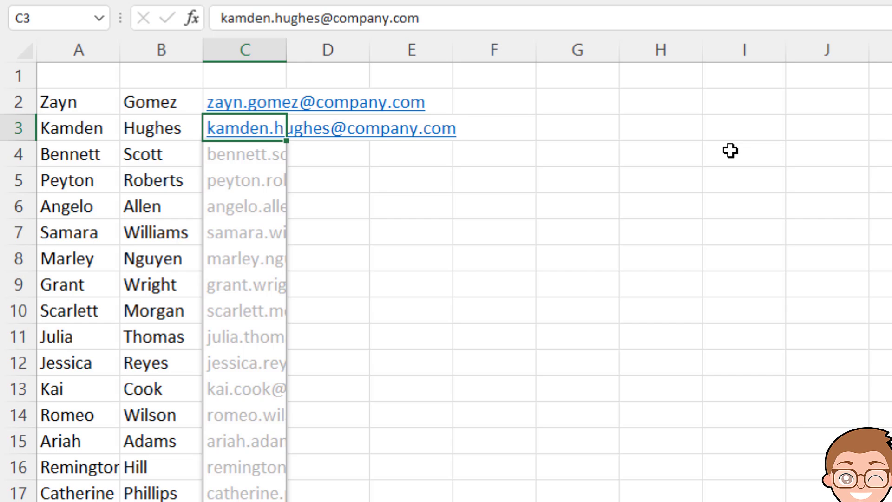
key(Return)
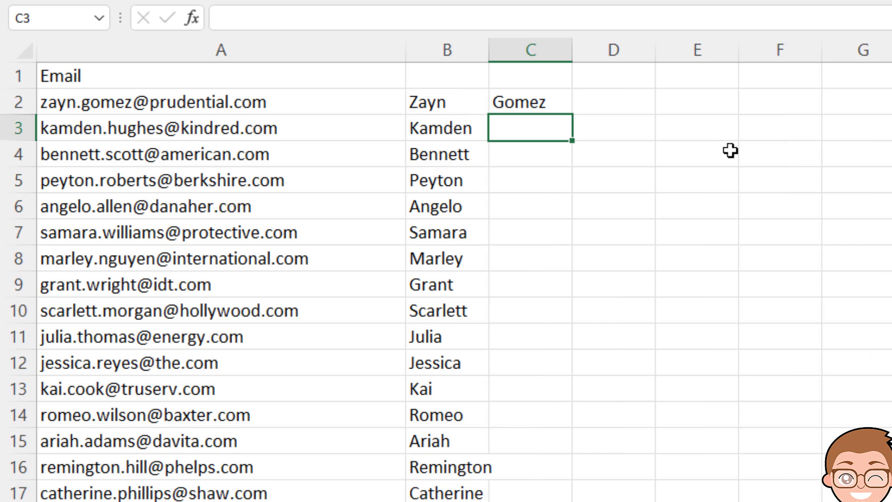
Step: Undo back to the email list, re-enter Zayn in B2, and undo the Flash-Filled names
key(ctrl+z)
key(ctrl+z)
key(ctrl+z)
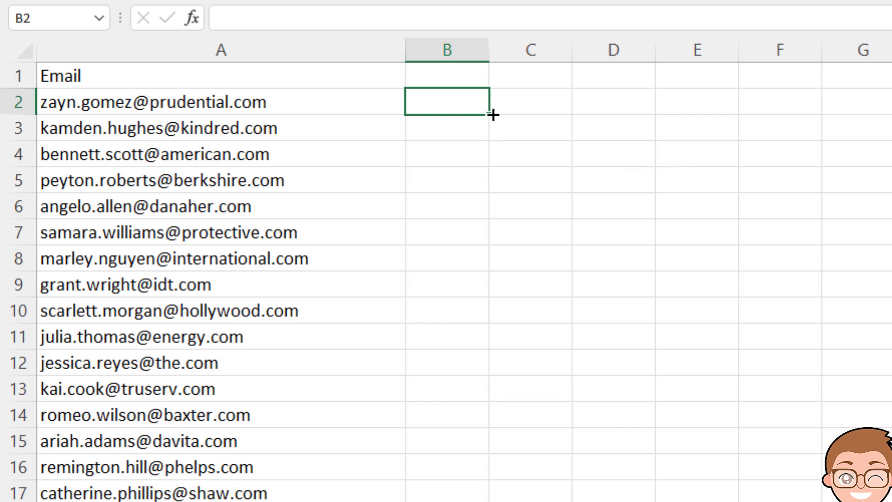
text(Z)
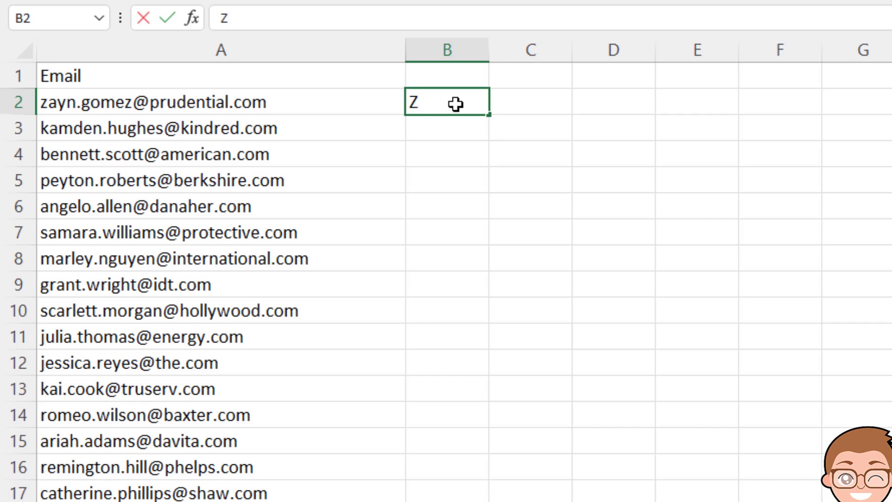
text(ayn)
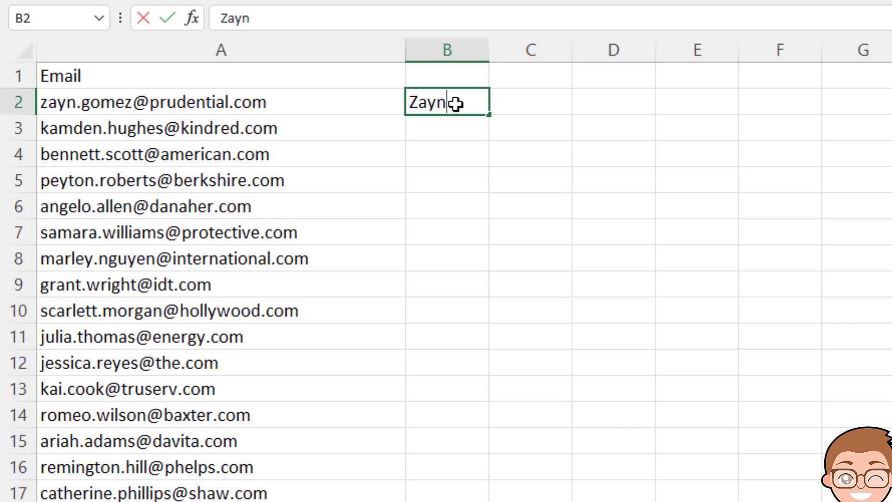
key(Return)
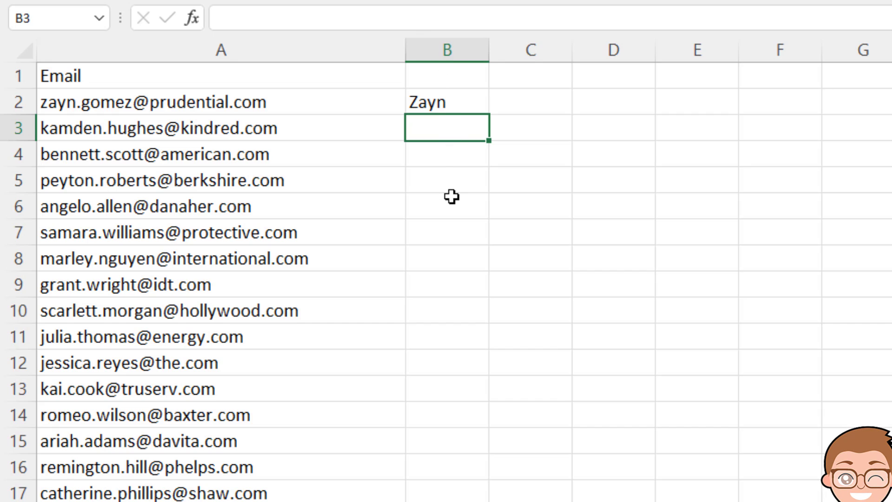
text(K)
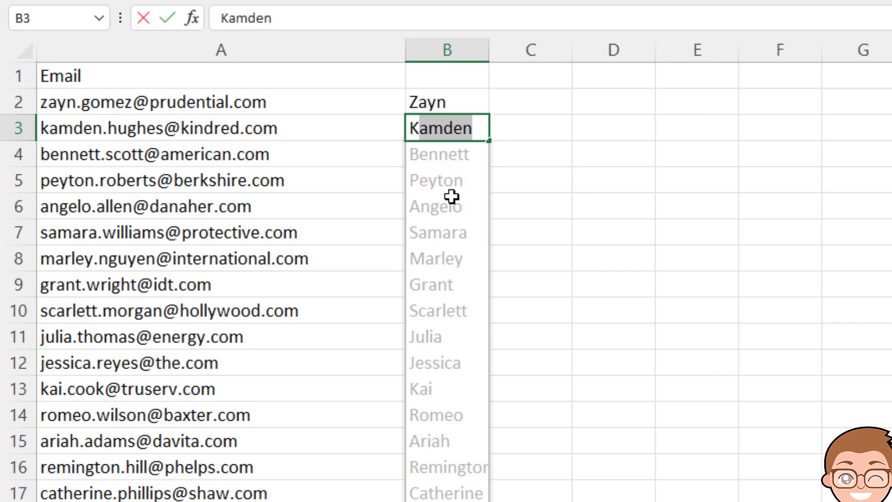
key(Return)
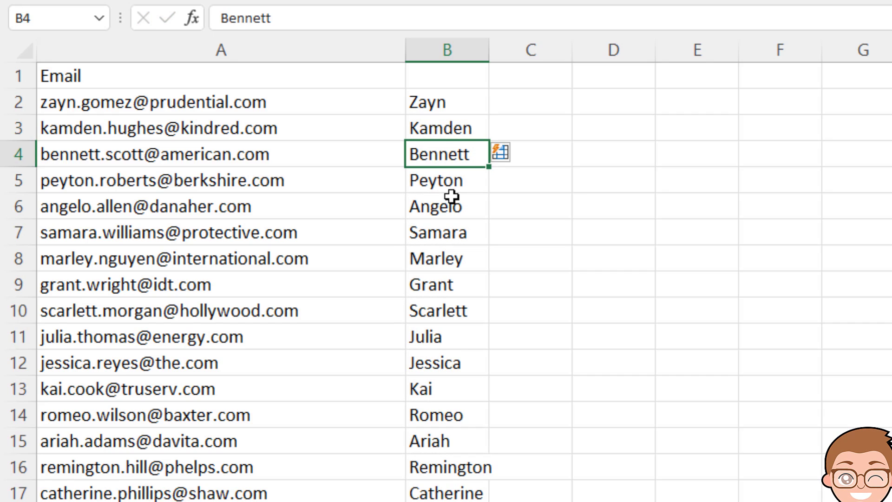
key(ctrl+z)
key(ctrl+z)
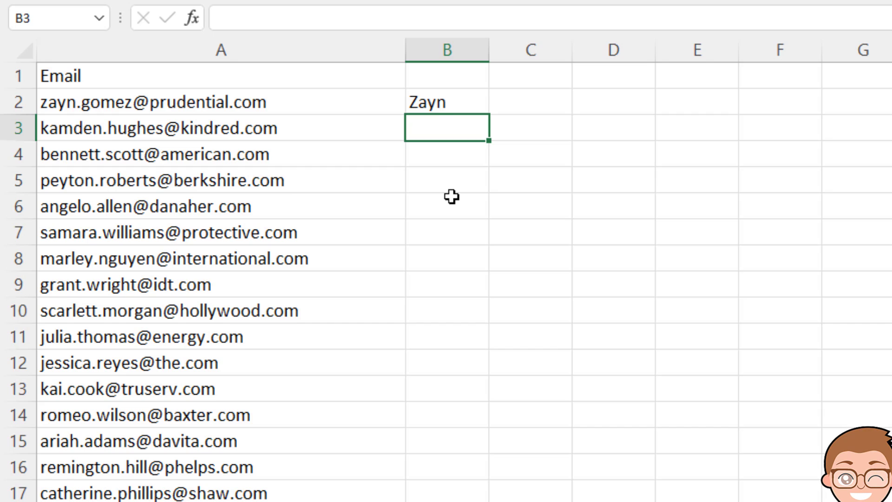
key(Up)
key(Right)
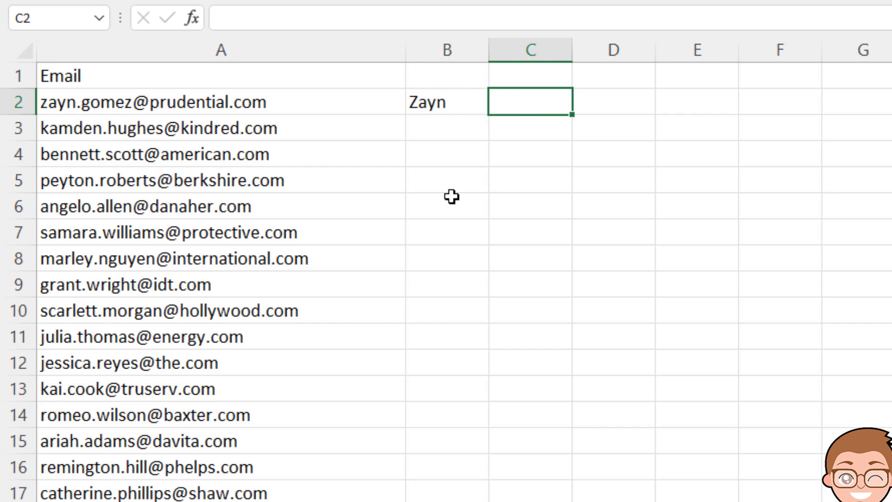
key(Return)
key(Left)
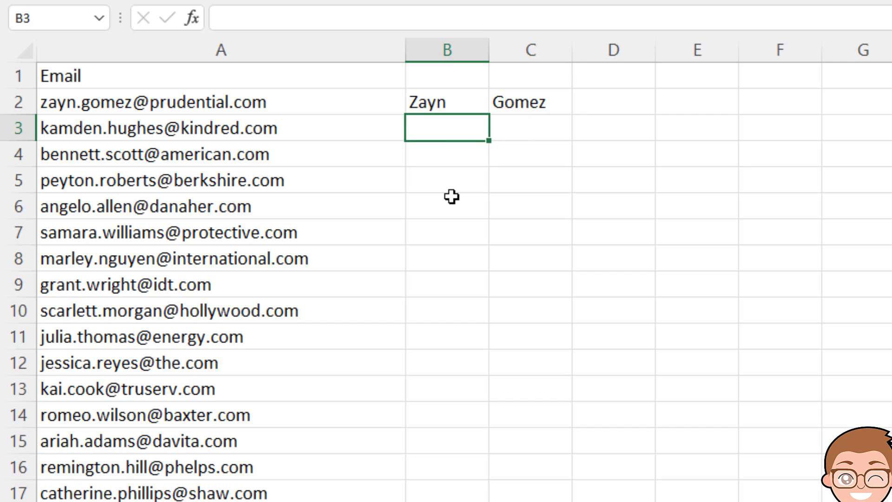
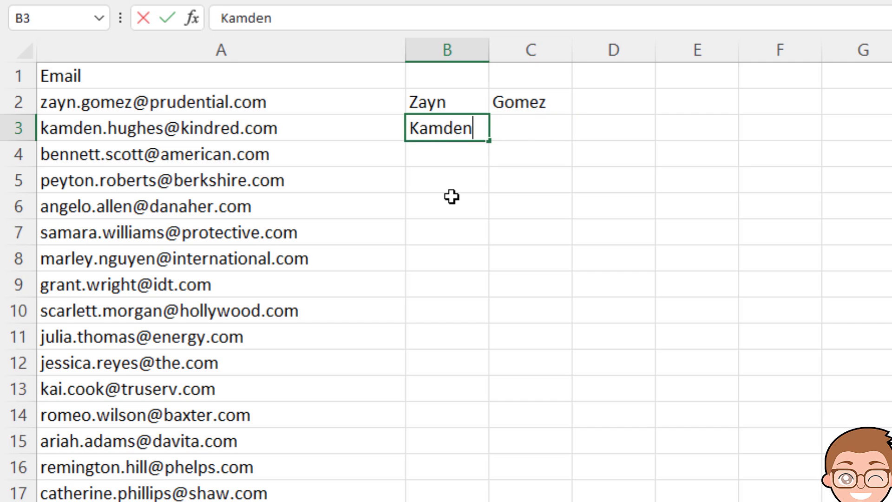
key(Right)
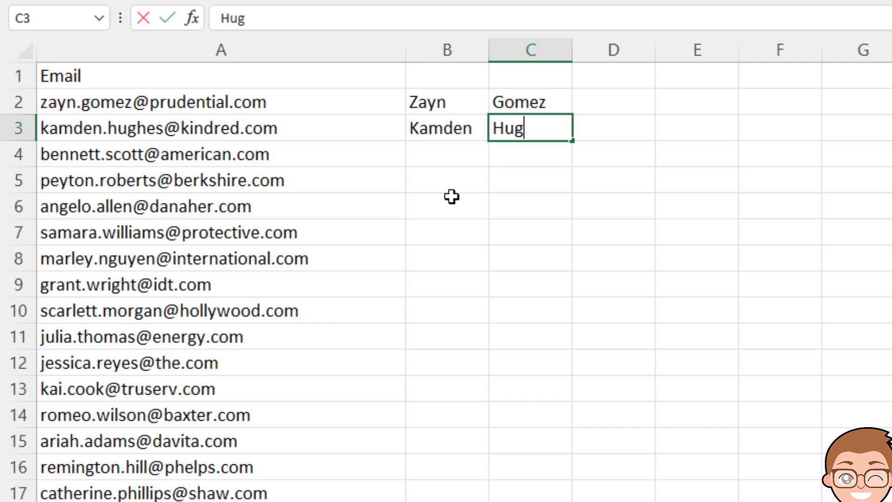
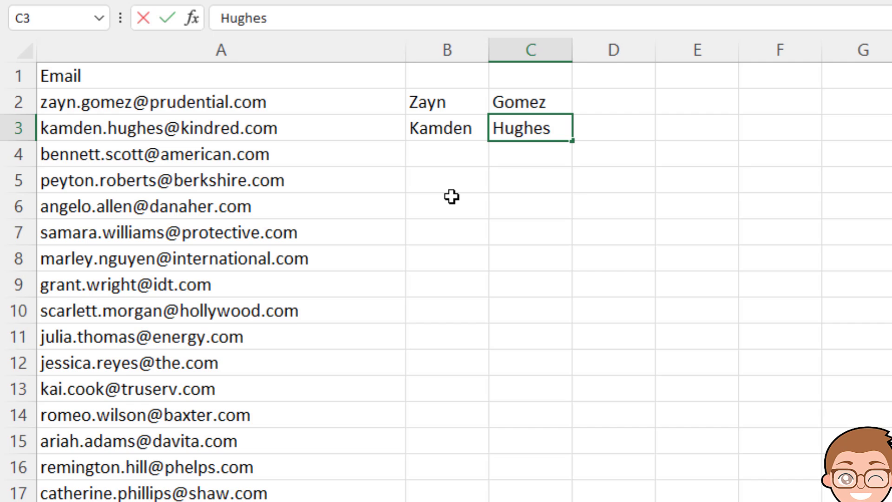
Step: Clear and undo the example name entries to empty the name columns
key(BackSpace)
key(BackSpace)
key(BackSpace)
key(BackSpace)
key(BackSpace)
key(BackSpace)
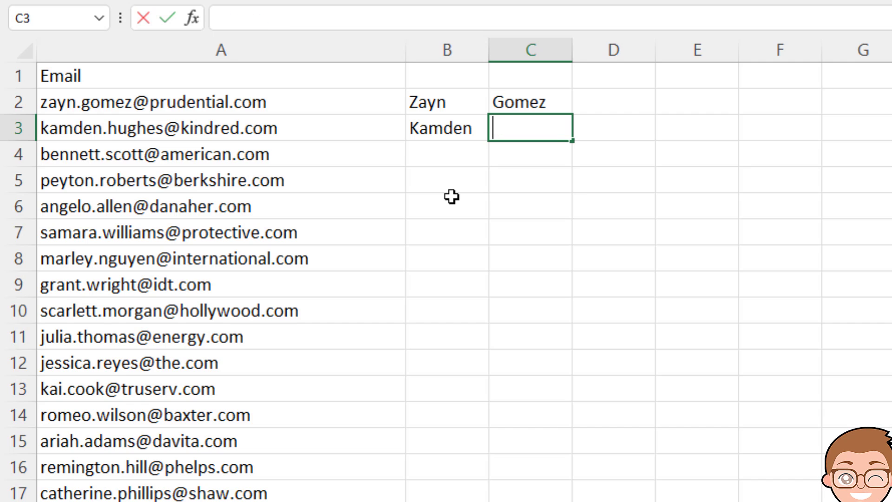
key(Escape)
key(ctrl+z)
key(ctrl+z)
key(ctrl+z)
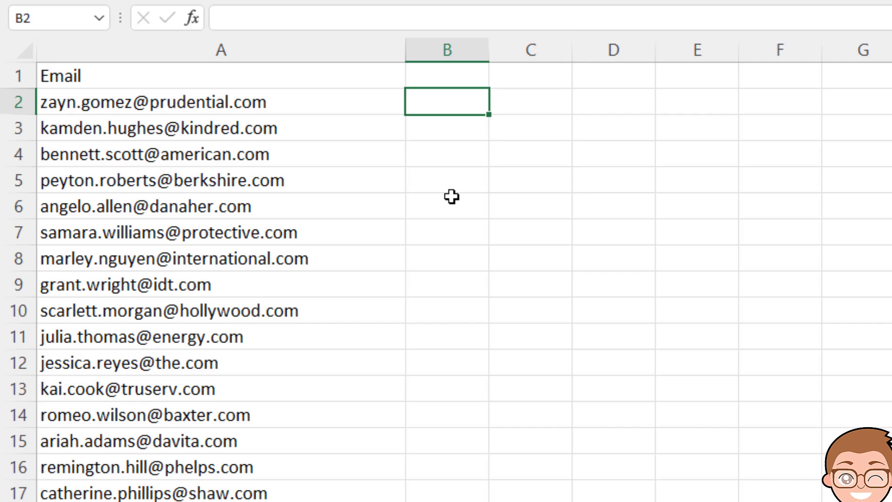
Step: Enter Zayn and Kamden in B2:B3 and accept Flash Fill's first names for all rows
text(Zayn)
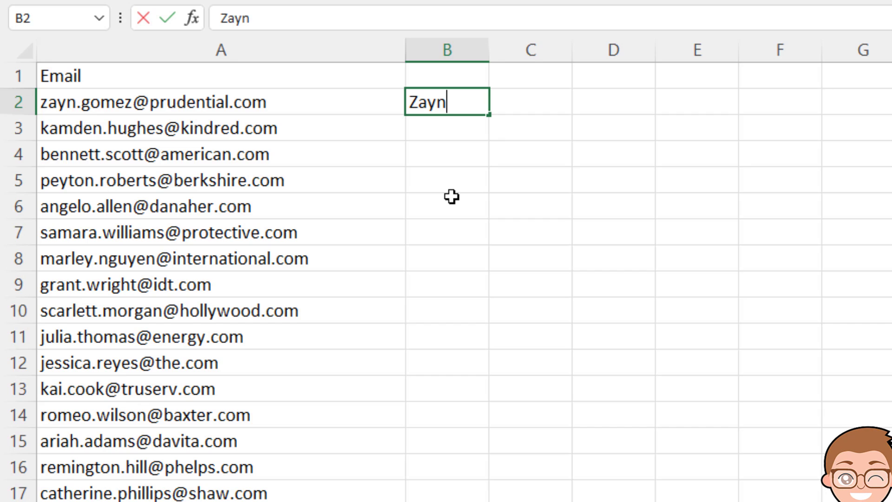
key(Return)
key(Return)
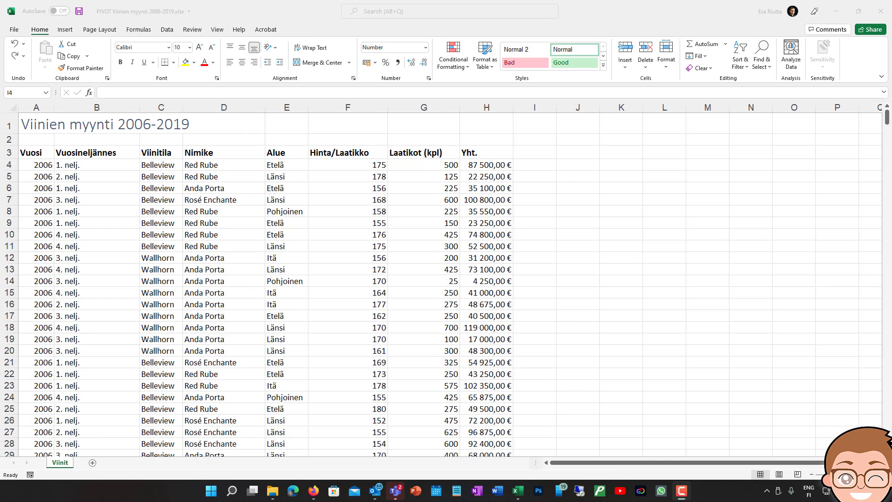
Step: Enter the code BERE_e_2006-1 in cell I4 beside the first sales row
click(542, 167)
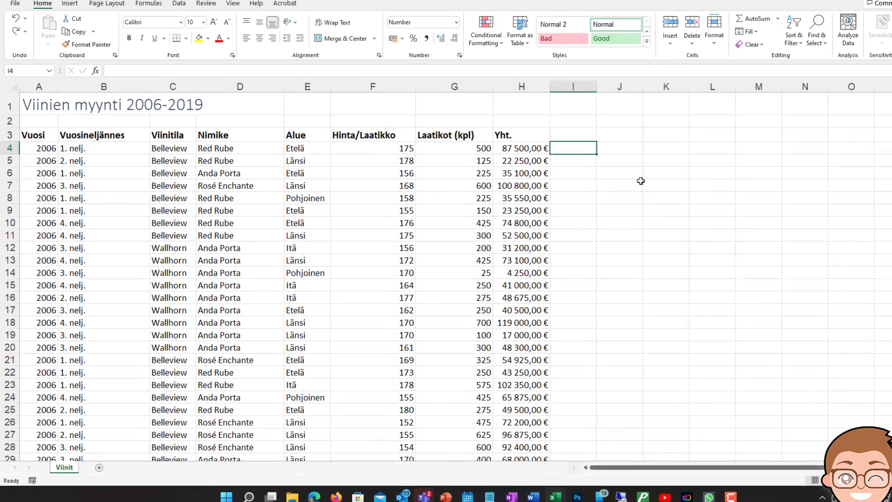
text(BE)
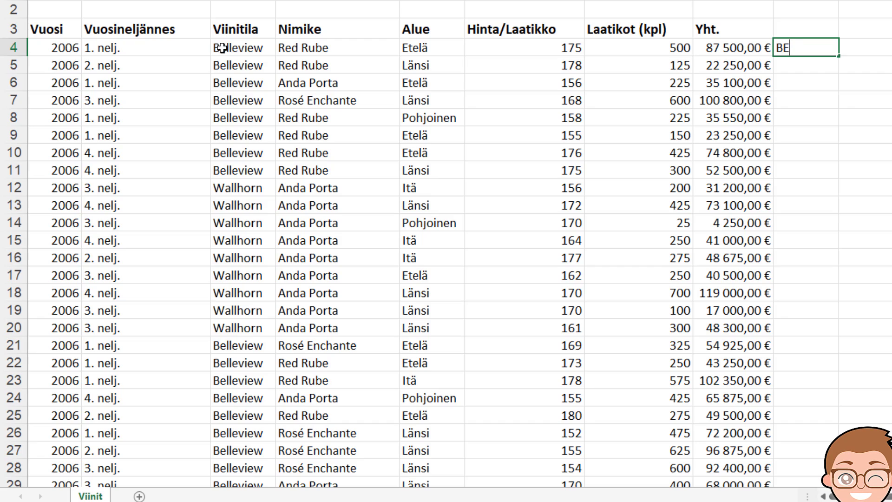
text(RE)
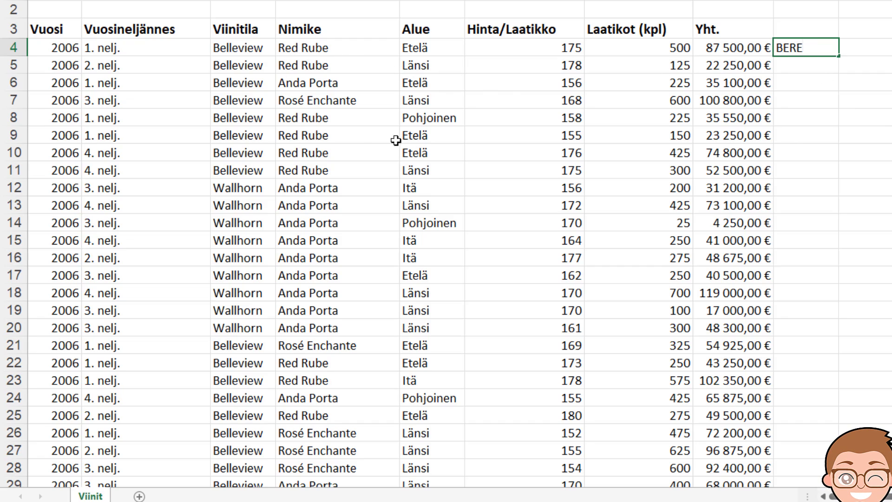
text(_)
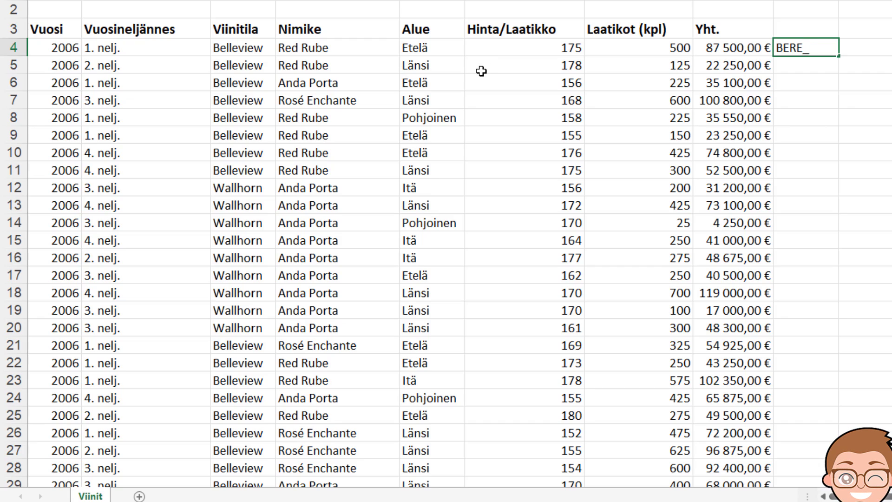
text(e_)
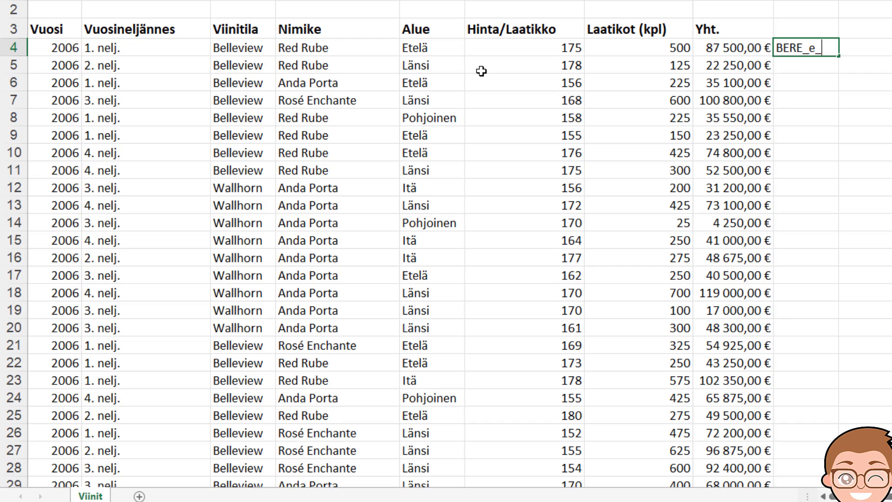
text(2000)
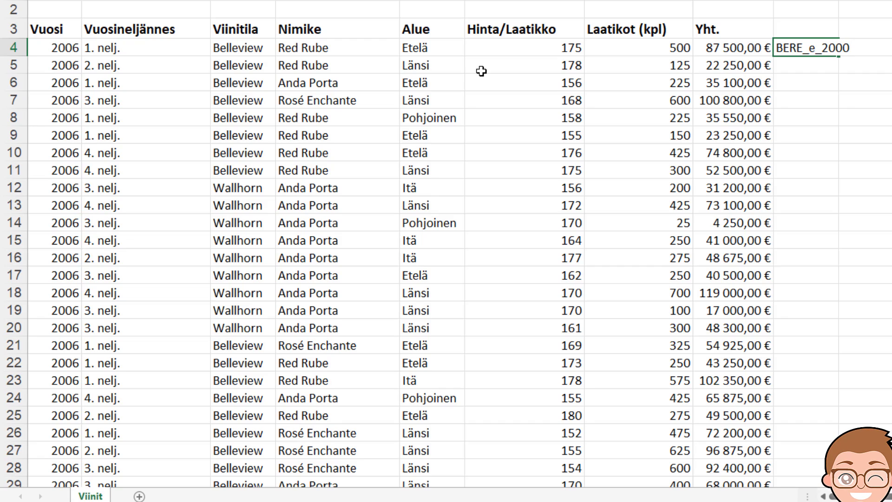
key(BackSpace)
text(6-)
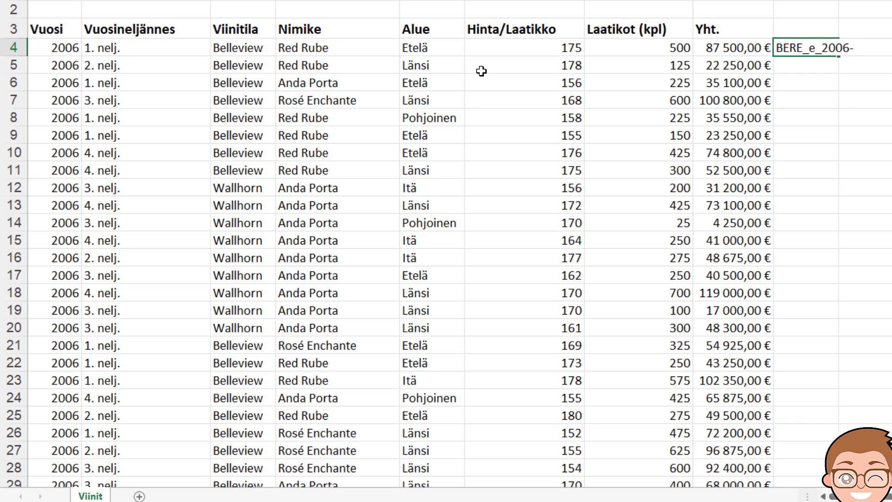
text(1)
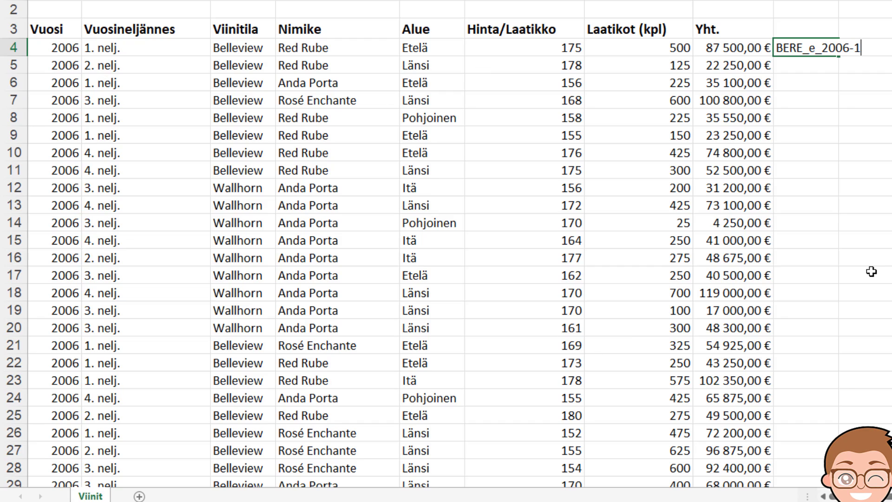
key(Return)
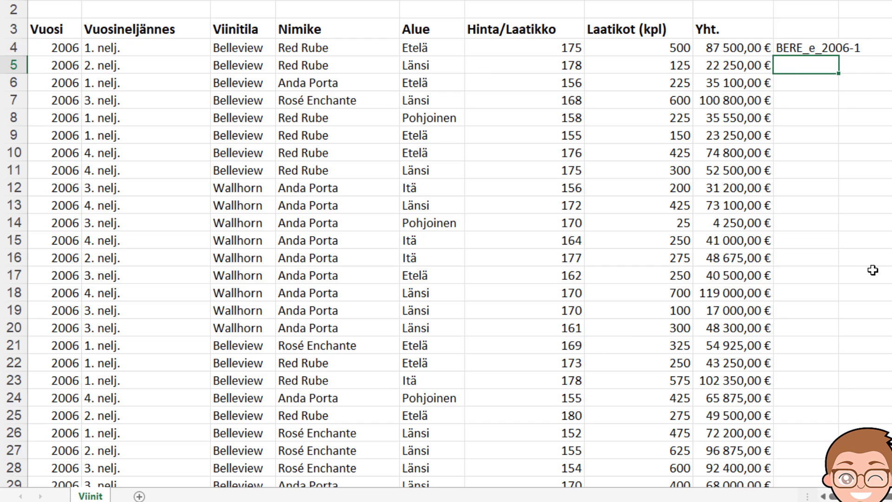
Step: Enter BERE_l_2006-2 in I5, Flash Fill codes down column I, and check I14
text(B)
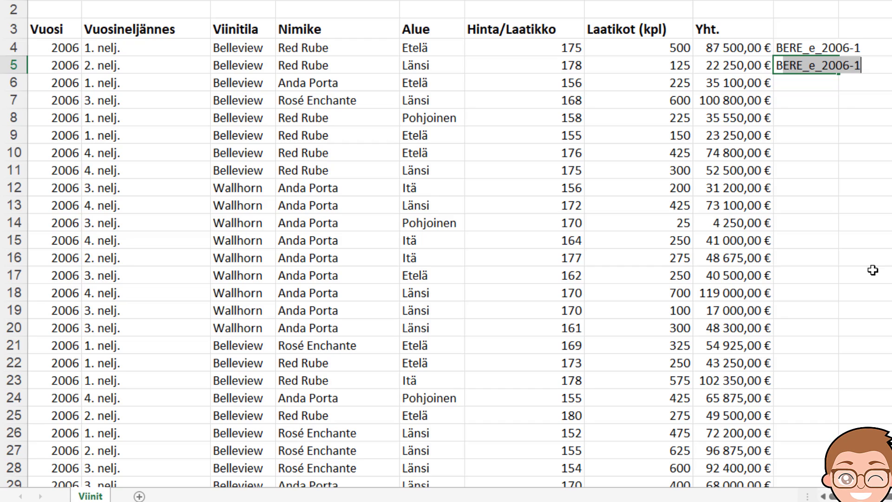
text(ERE)
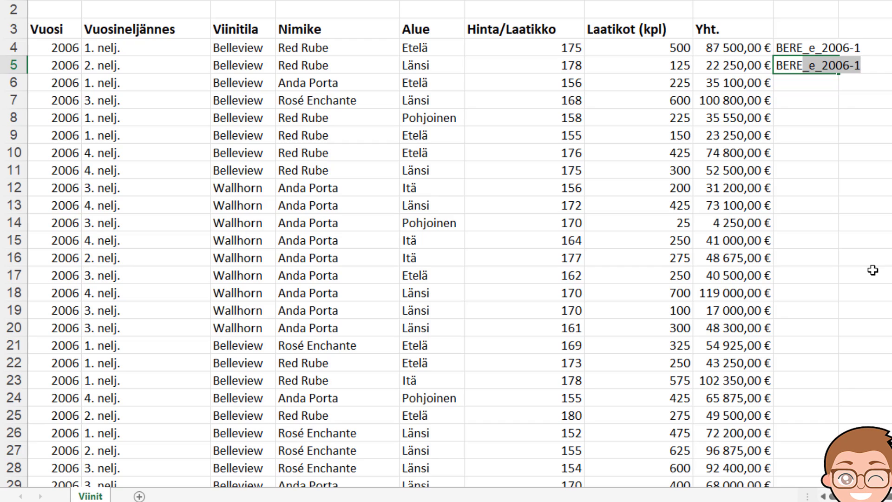
text(_l_20)
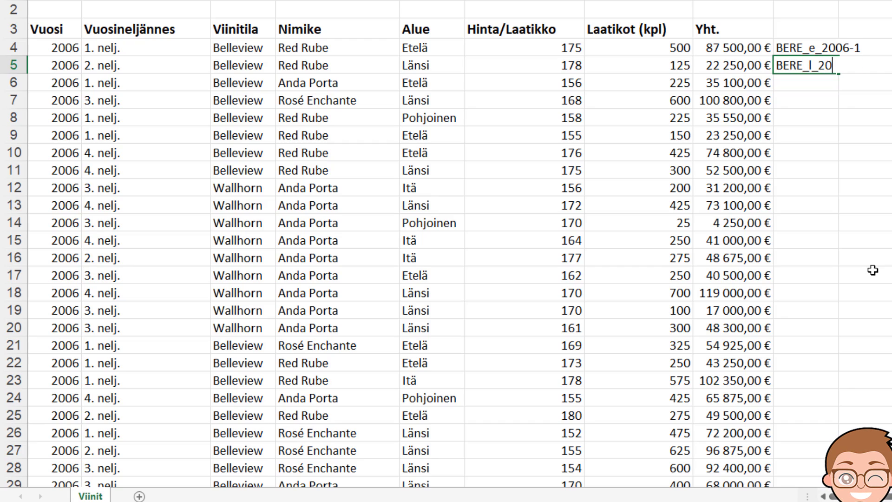
text(06-2)
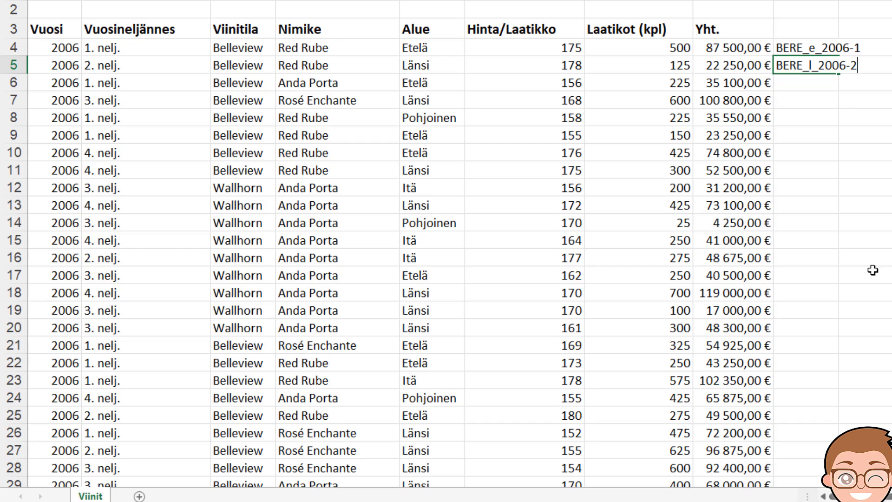
key(Return)
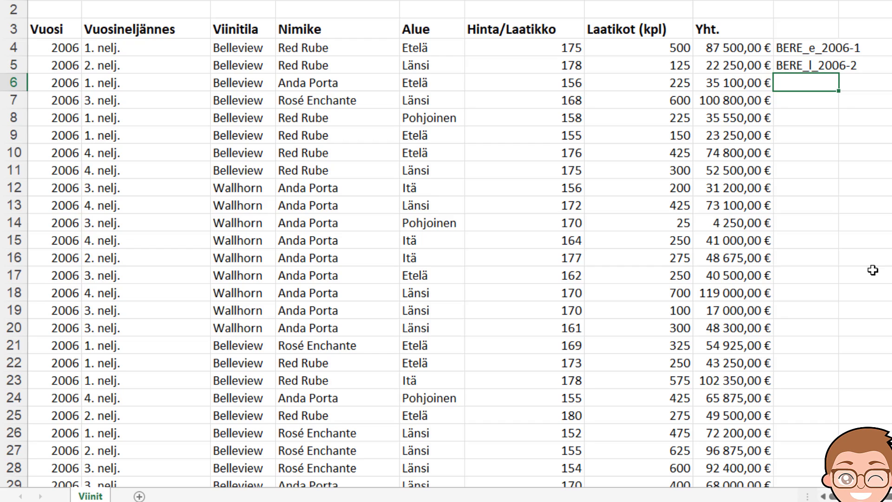
text(B)
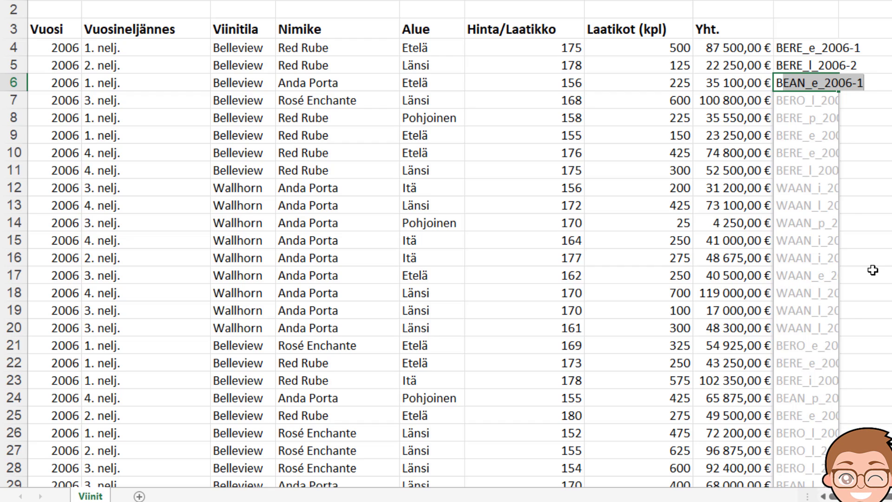
key(Return)
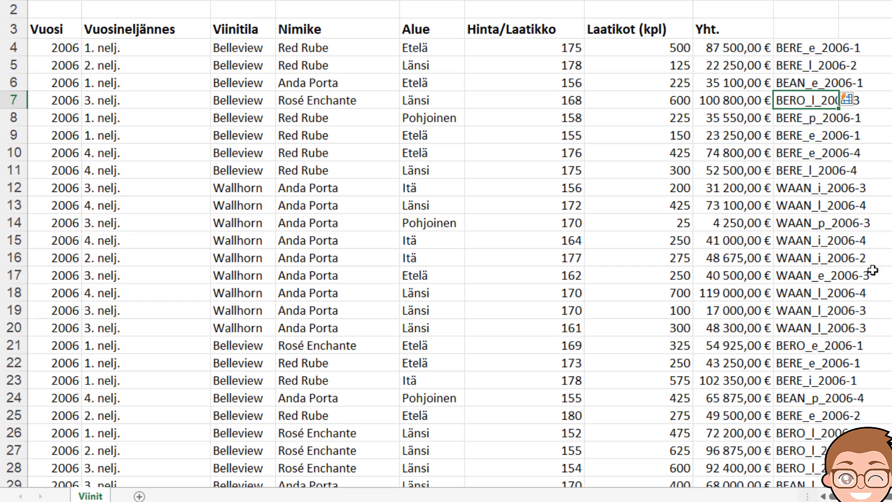
click(792, 225)
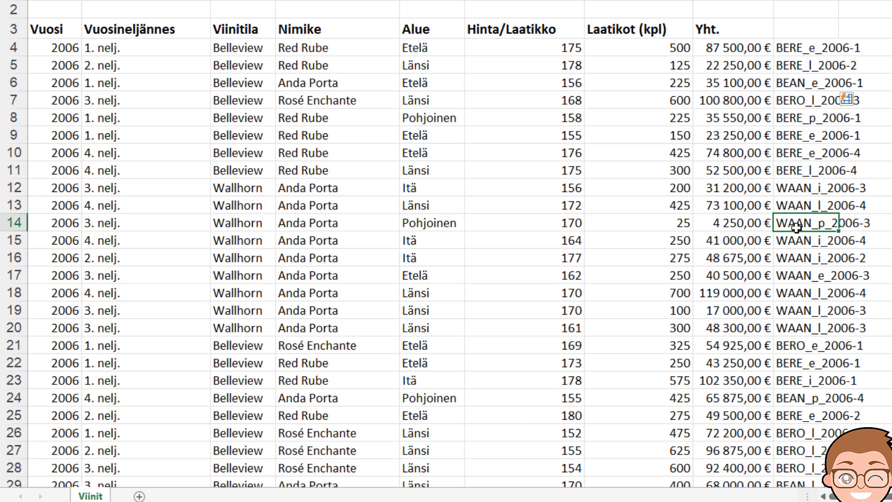